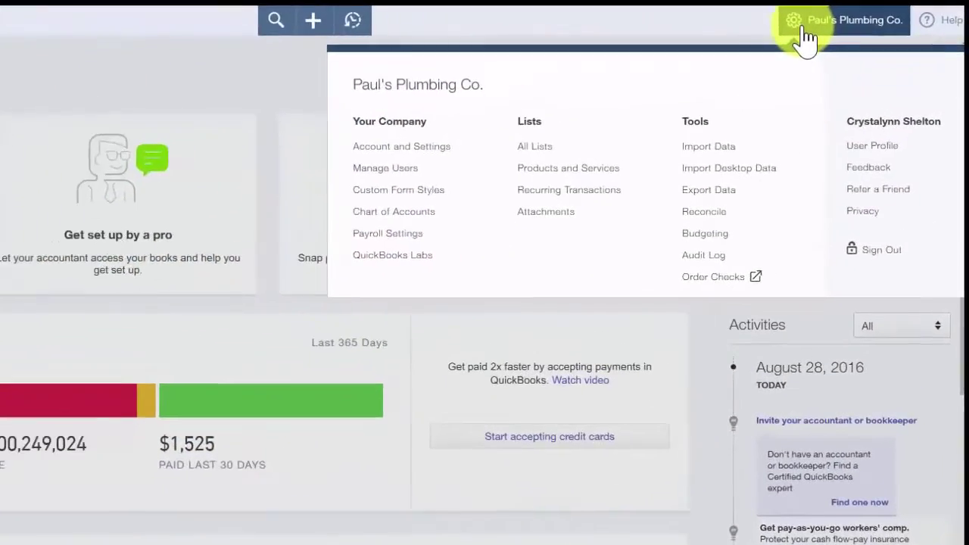
In the company's advanced account settings, set the fiscal year to start in January and the income tax year to Same as fiscal year
click(421, 157)
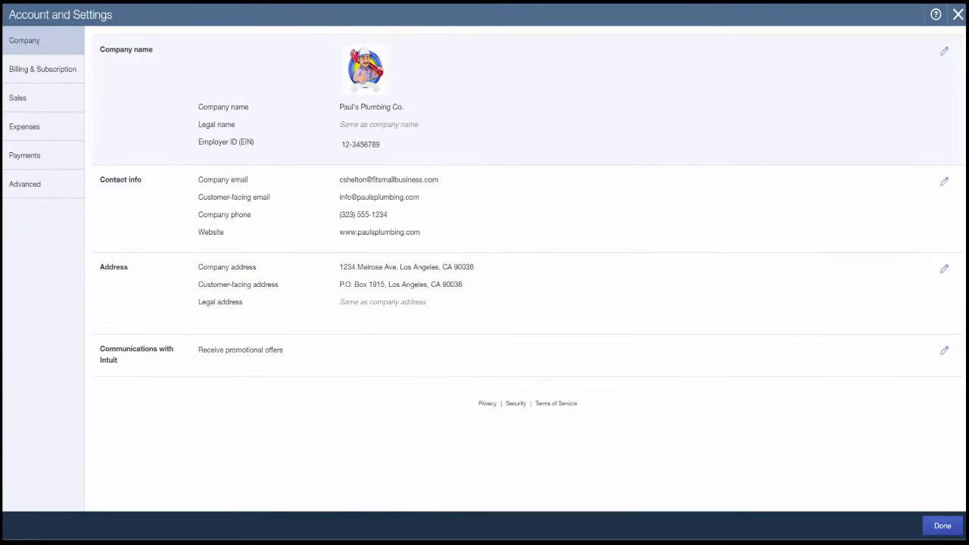
click(23, 189)
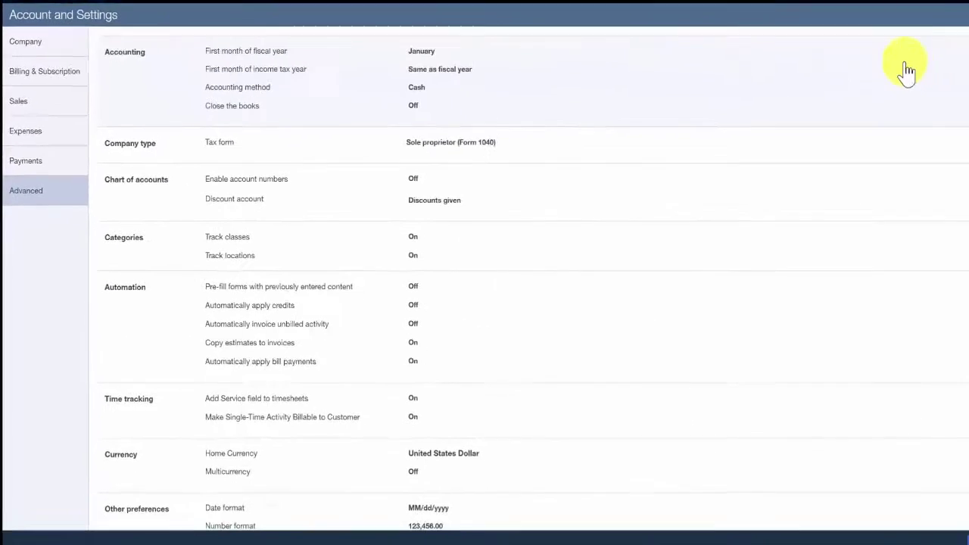
click(935, 59)
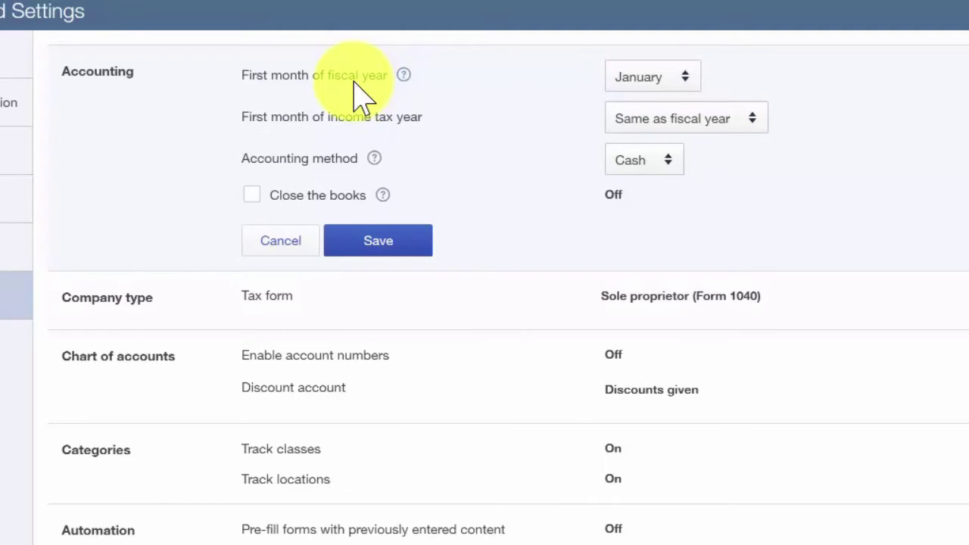
click(636, 79)
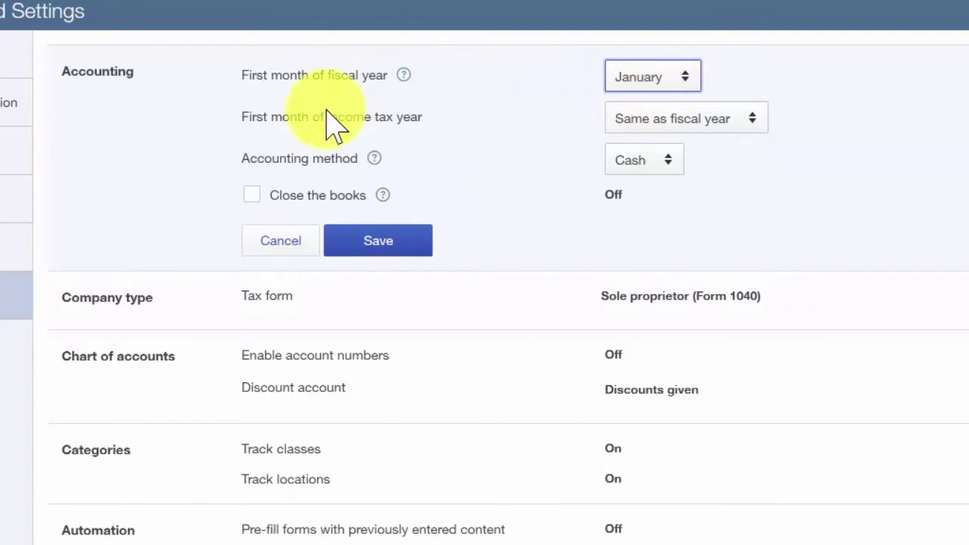
click(303, 132)
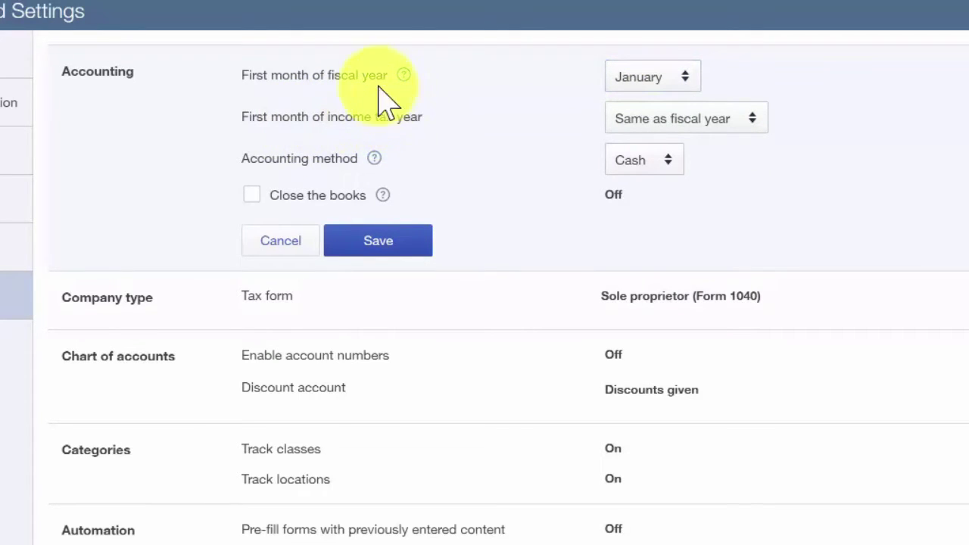
click(730, 127)
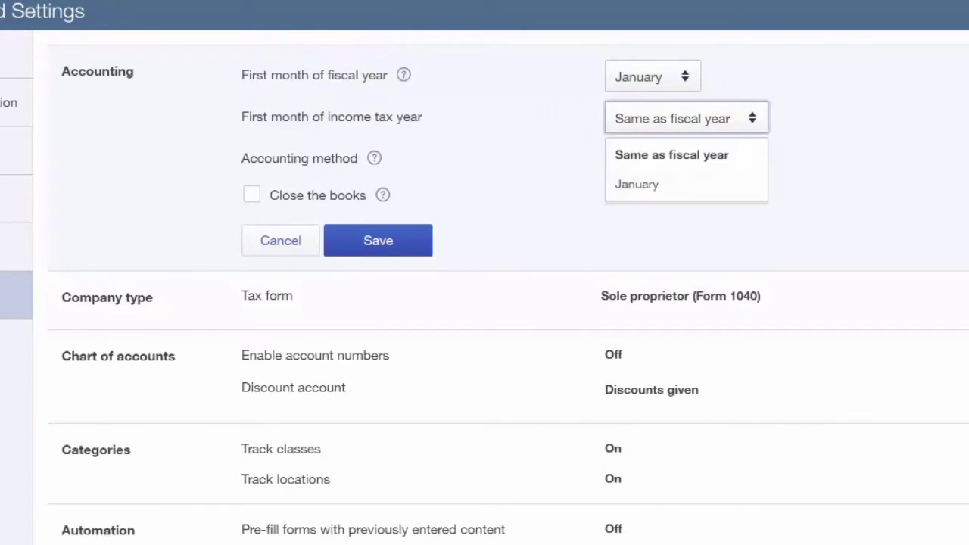
click(740, 151)
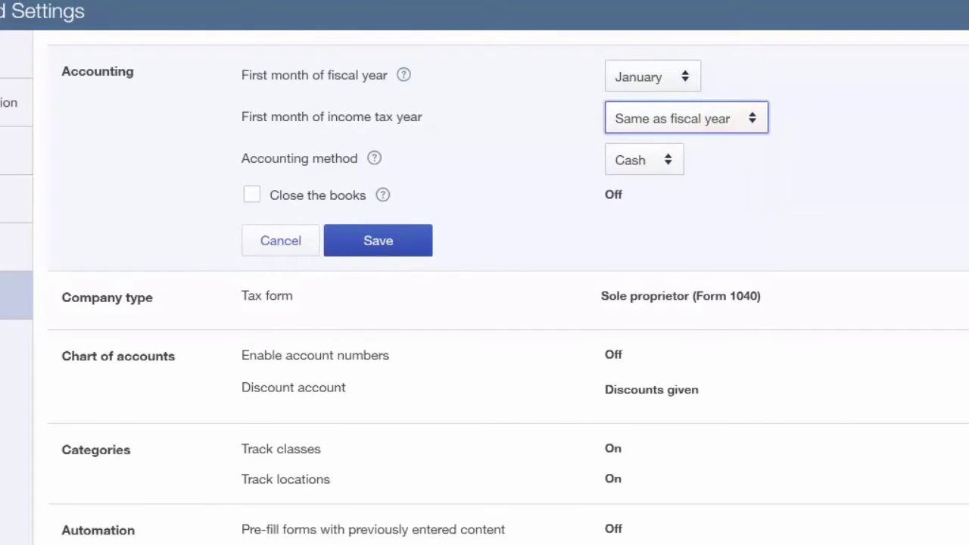
Set the accounting method to Cash and save the accounting settings
click(310, 174)
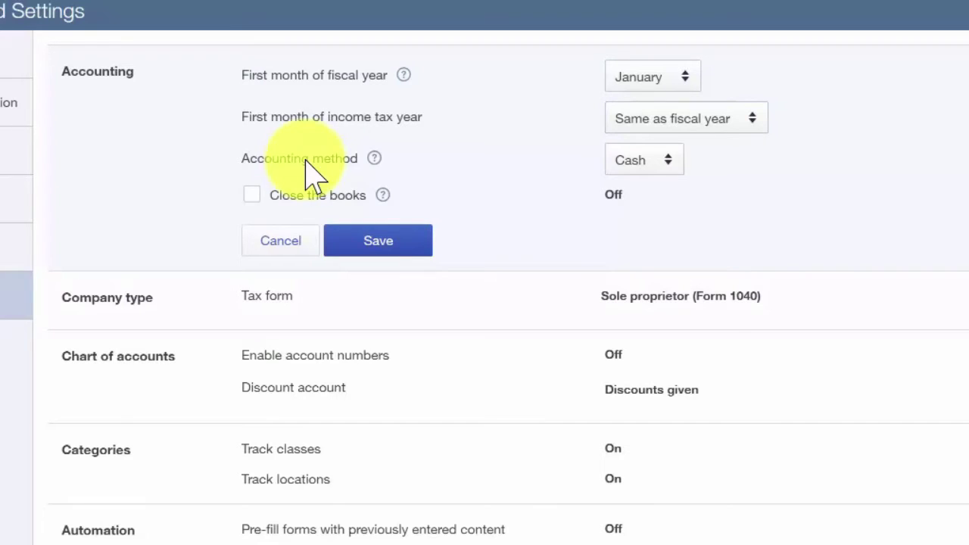
click(676, 173)
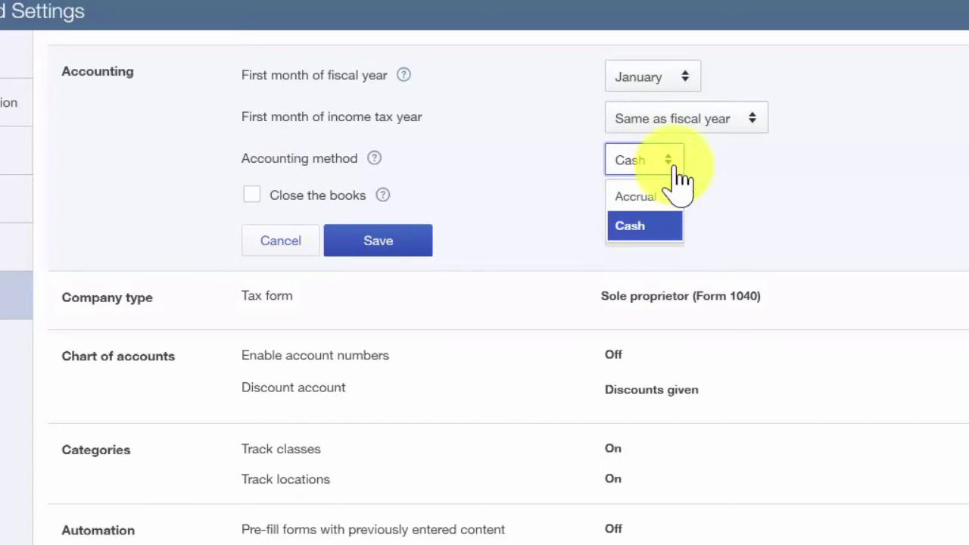
click(656, 226)
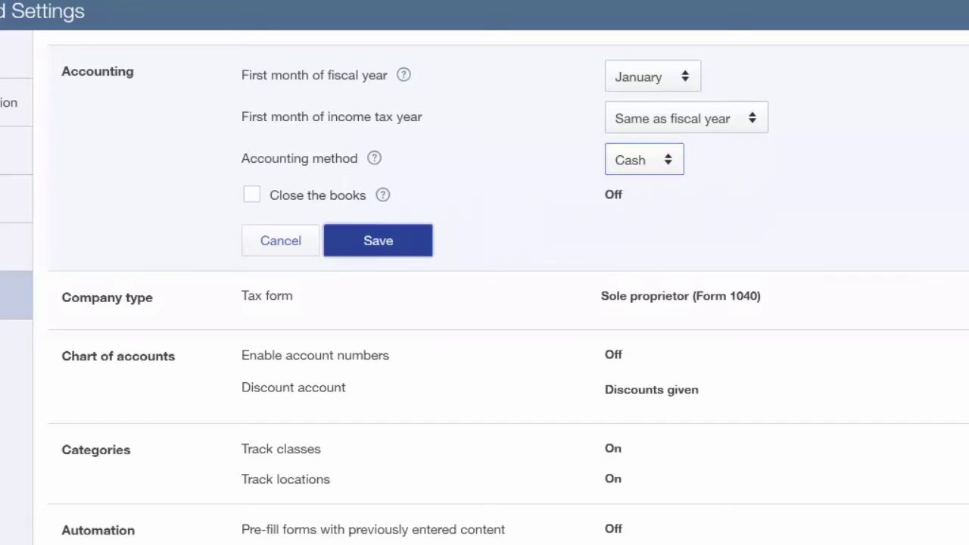
click(378, 240)
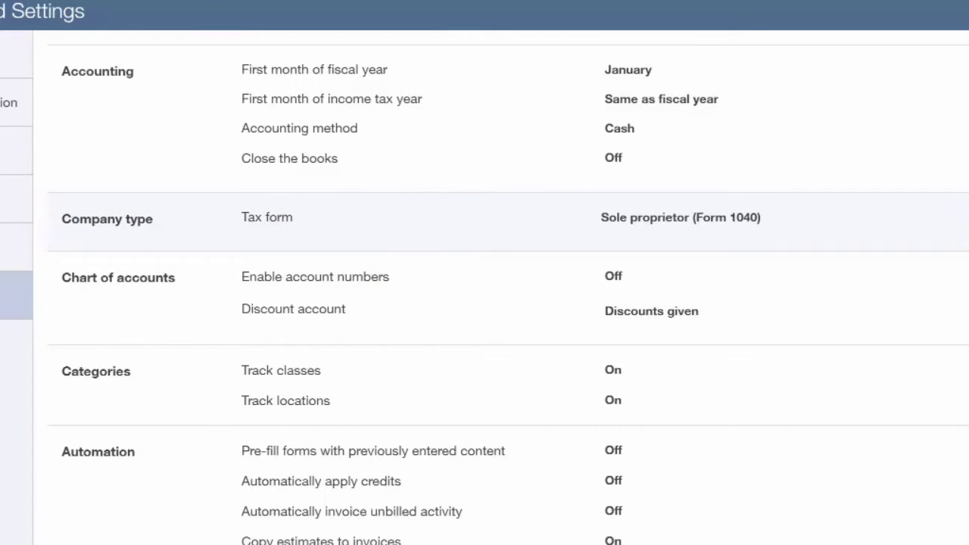
Set the company type's tax form to Sole proprietor (Form 1040) and save it
click(962, 221)
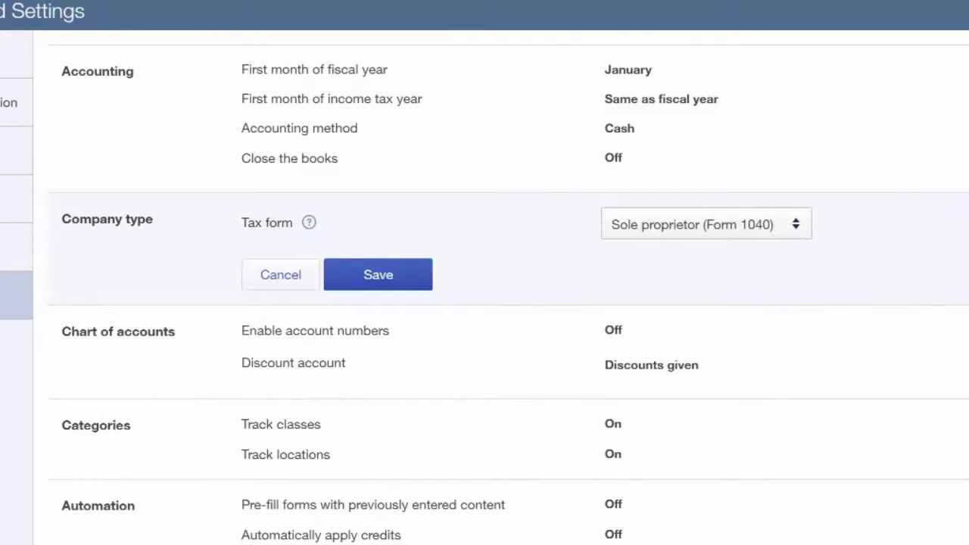
click(796, 227)
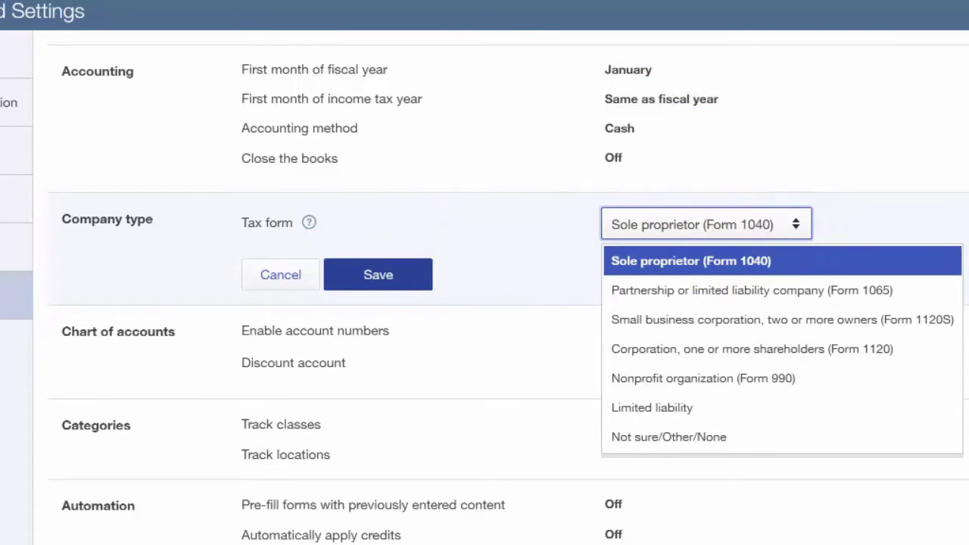
key(Return)
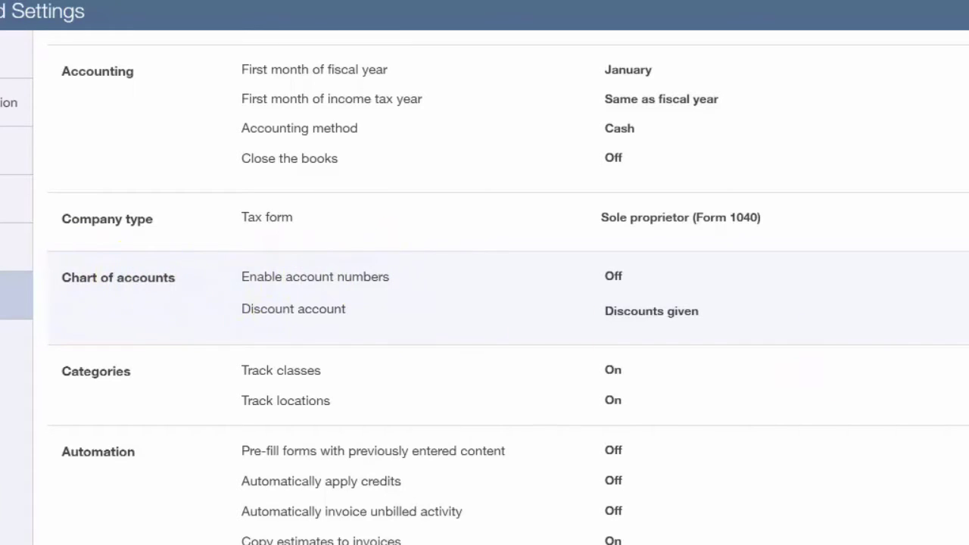
Review the available discount accounts in the chart of accounts settings, keep Discounts given, and save
click(118, 277)
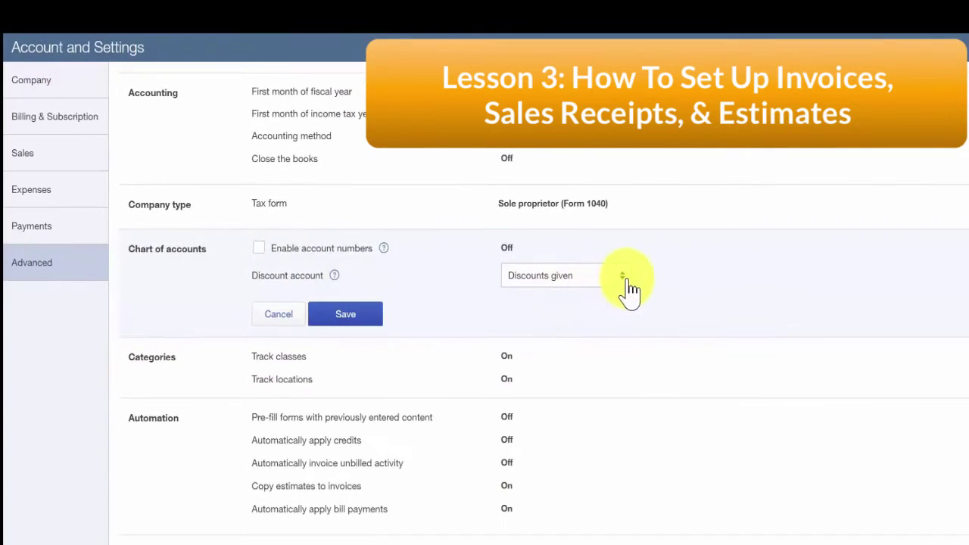
click(627, 279)
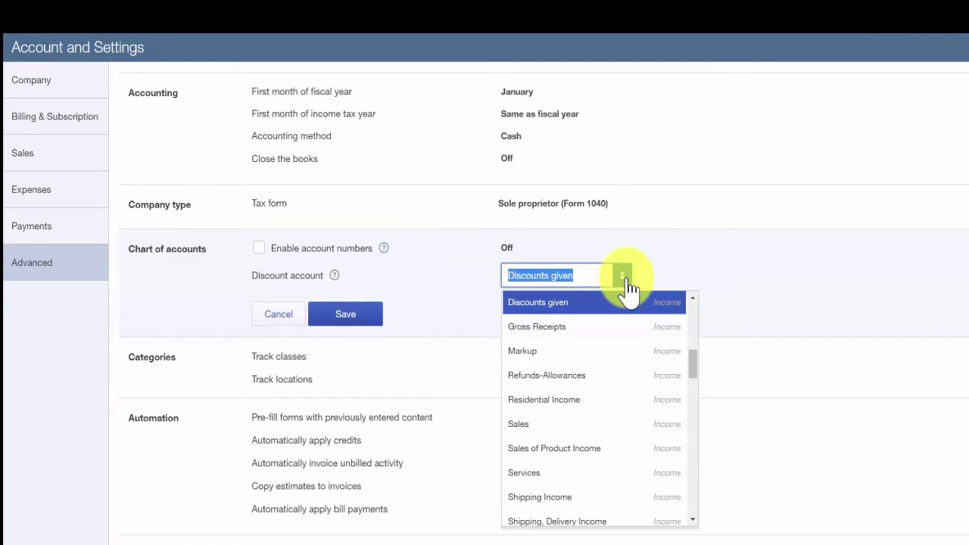
drag(694, 370, 700, 309)
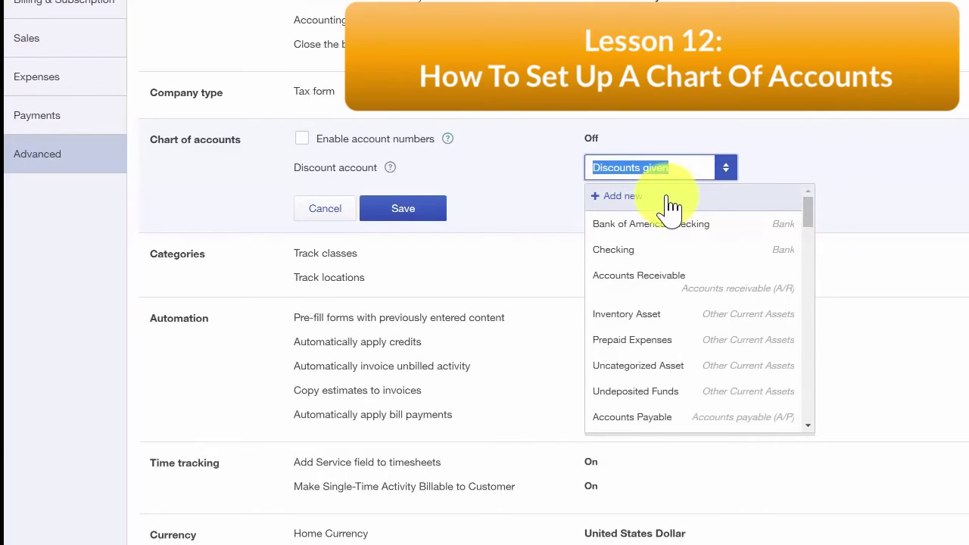
click(787, 174)
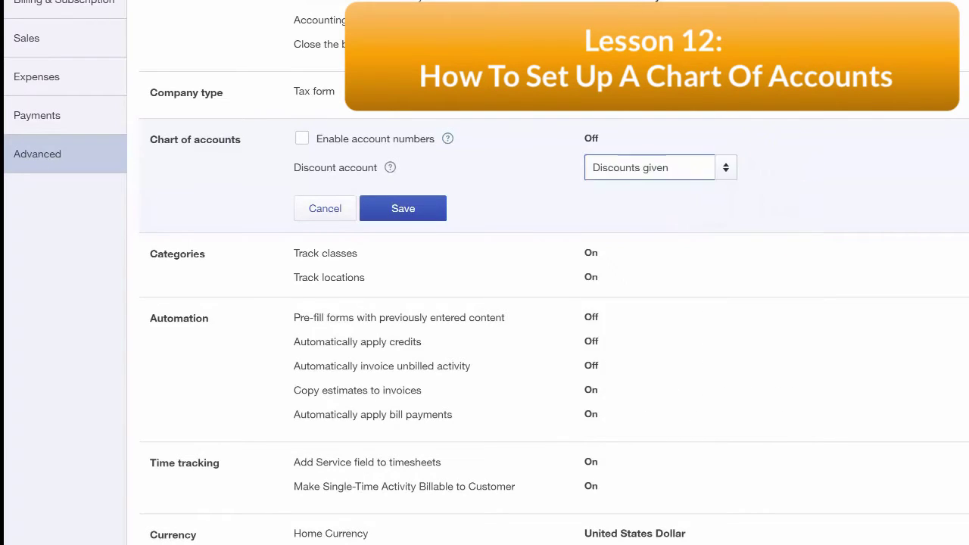
click(422, 212)
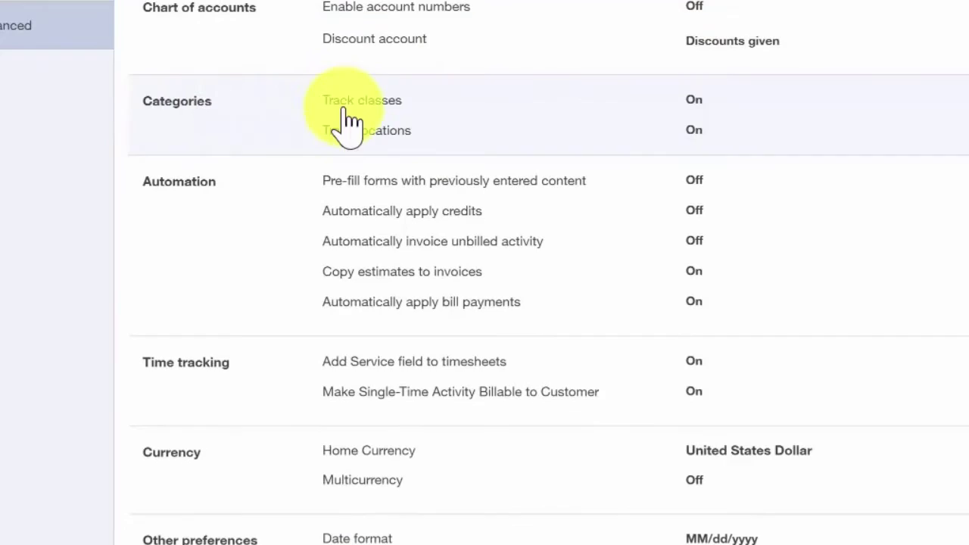
Set class assignment to One to entire transaction in the Categories settings and save
click(846, 247)
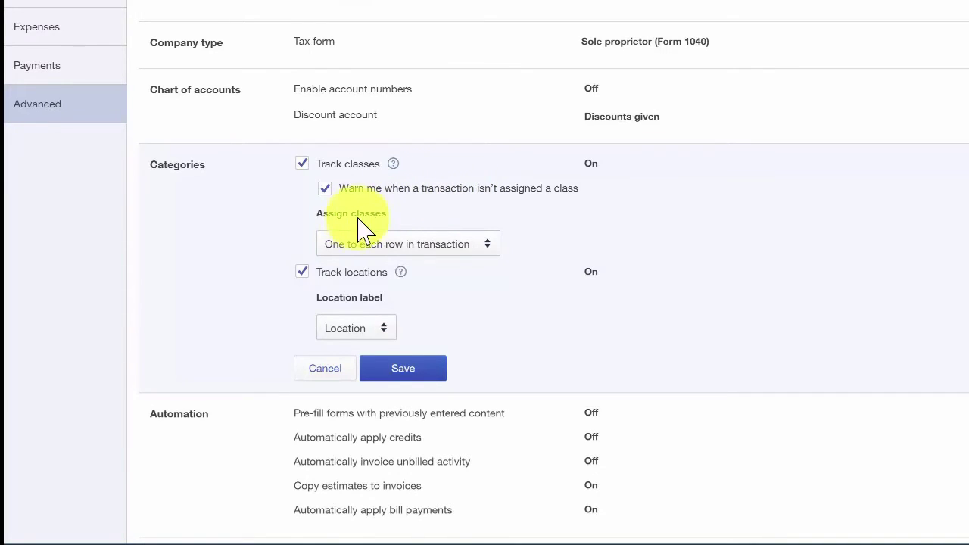
click(491, 244)
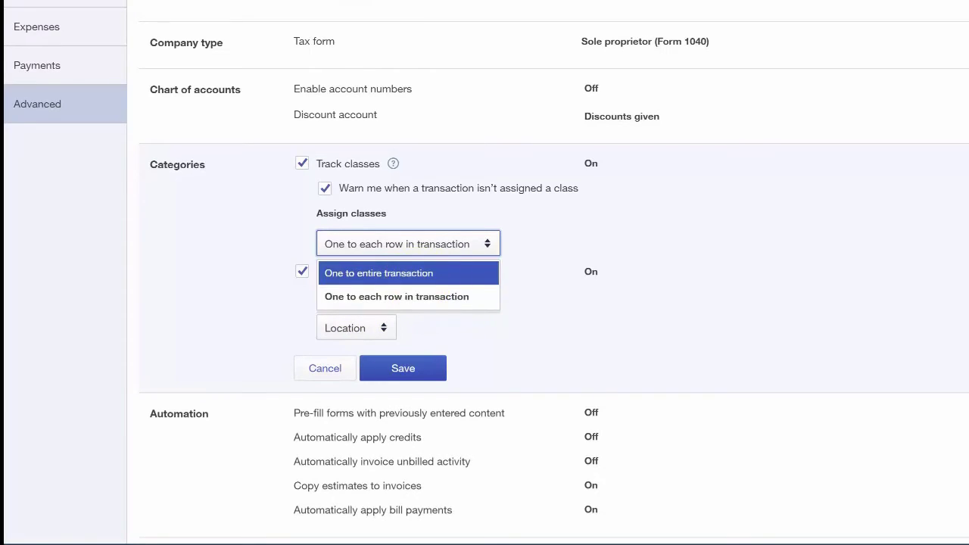
click(413, 274)
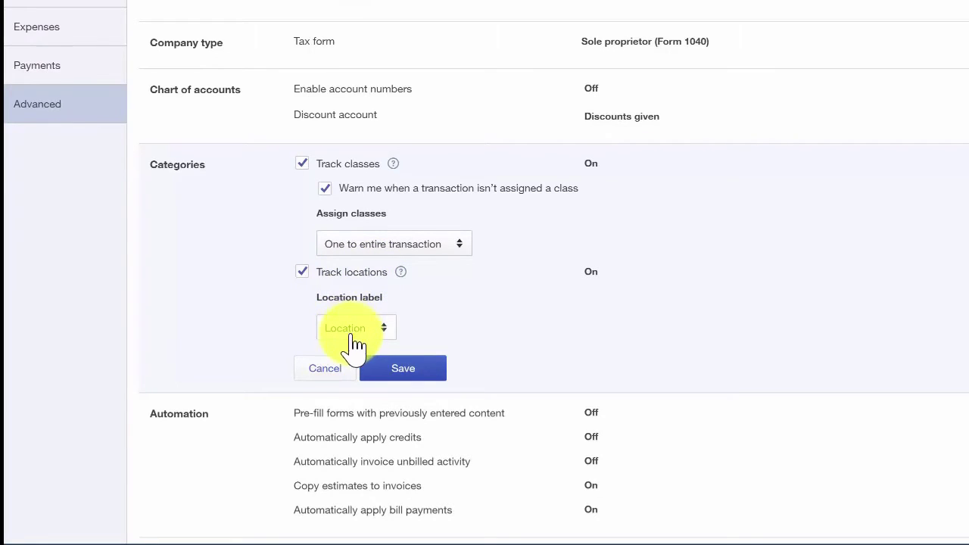
click(426, 369)
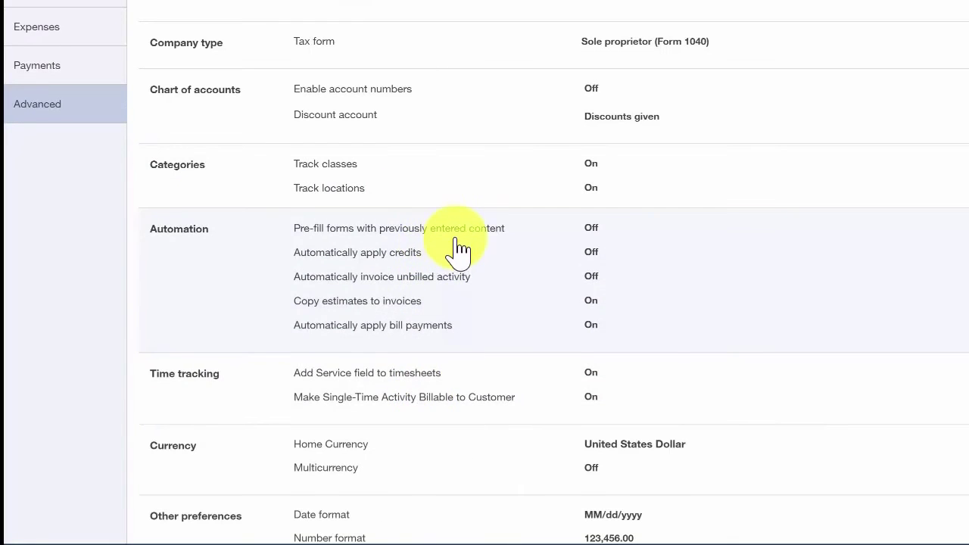
Turn on pre-filling forms with previously entered content and automatically applying credits, and save the automation settings
click(946, 296)
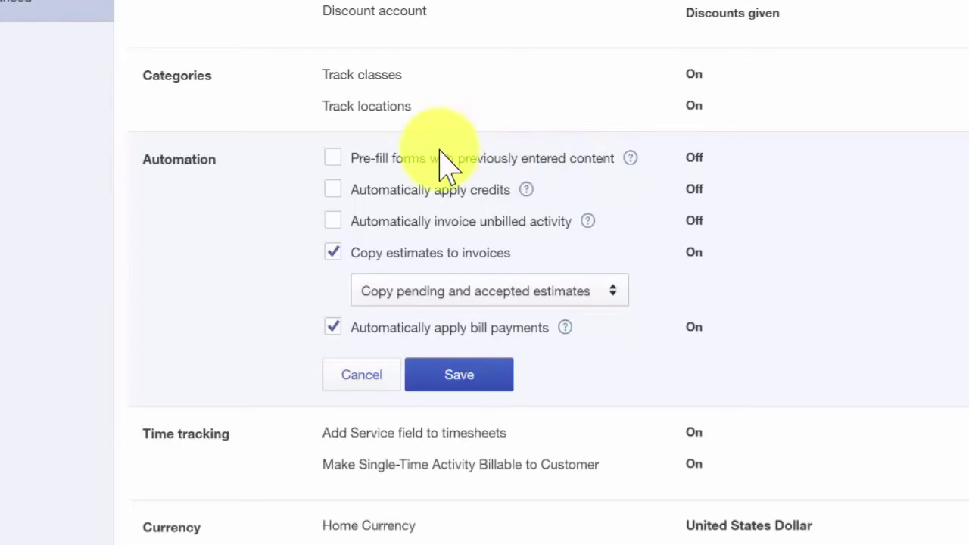
click(334, 159)
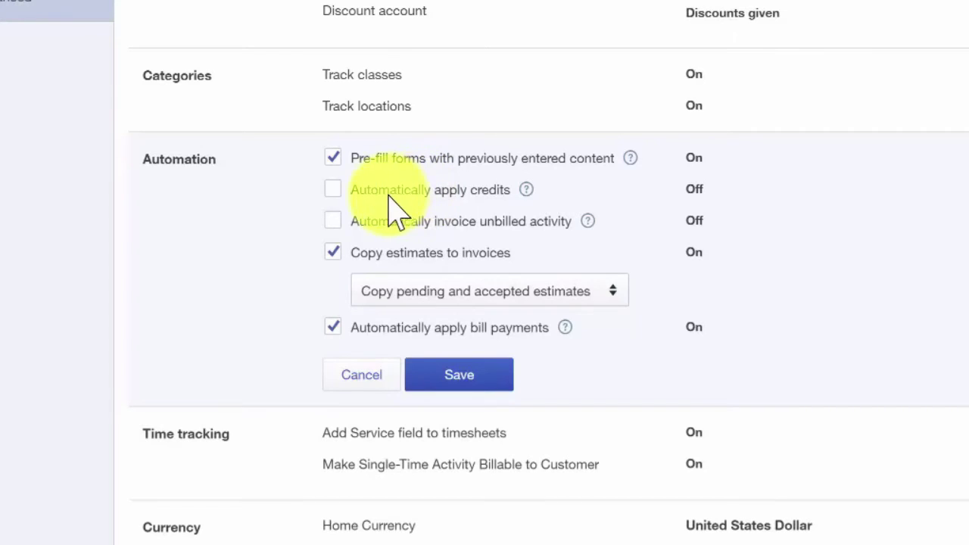
click(334, 189)
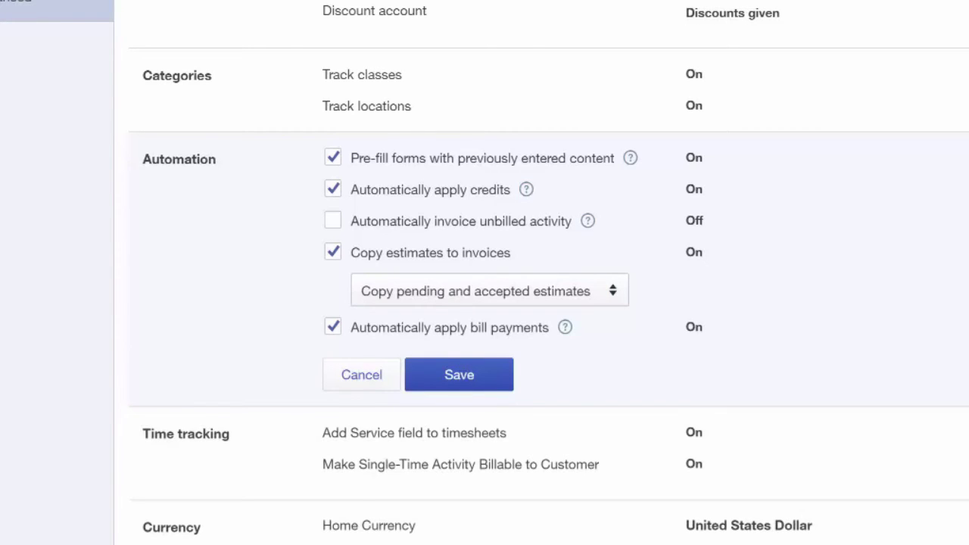
scroll(454, 333, down, 1)
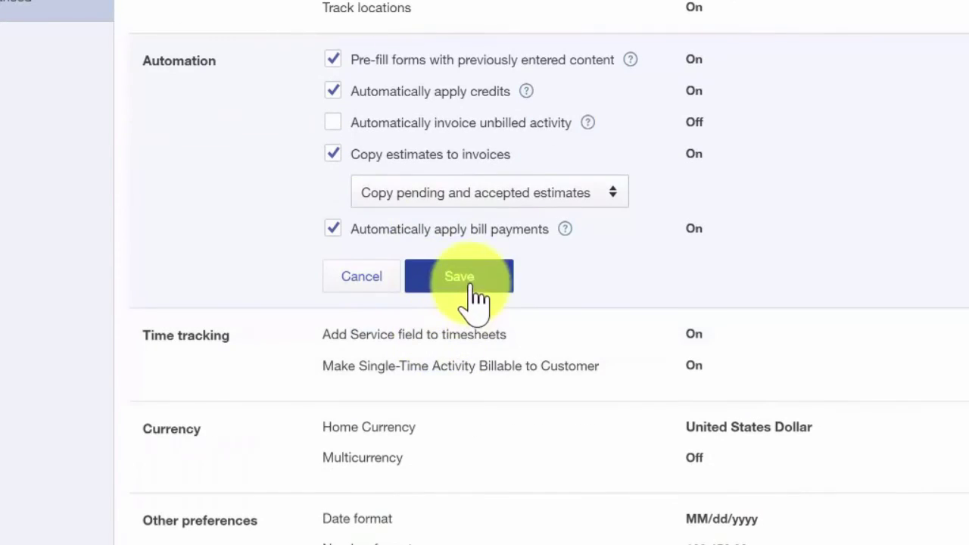
click(473, 281)
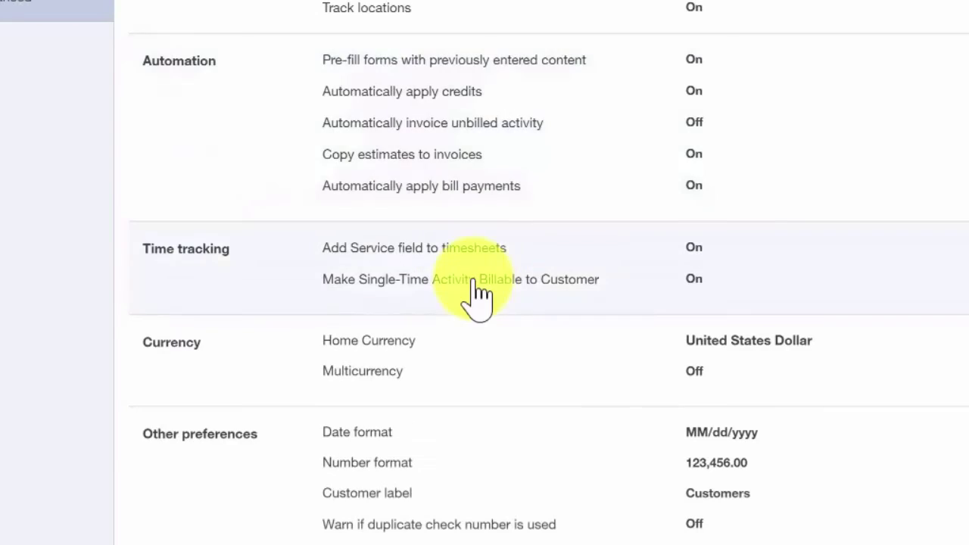
Save the currency settings with United States Dollar as home currency and multicurrency off
scroll(454, 272, down, 1)
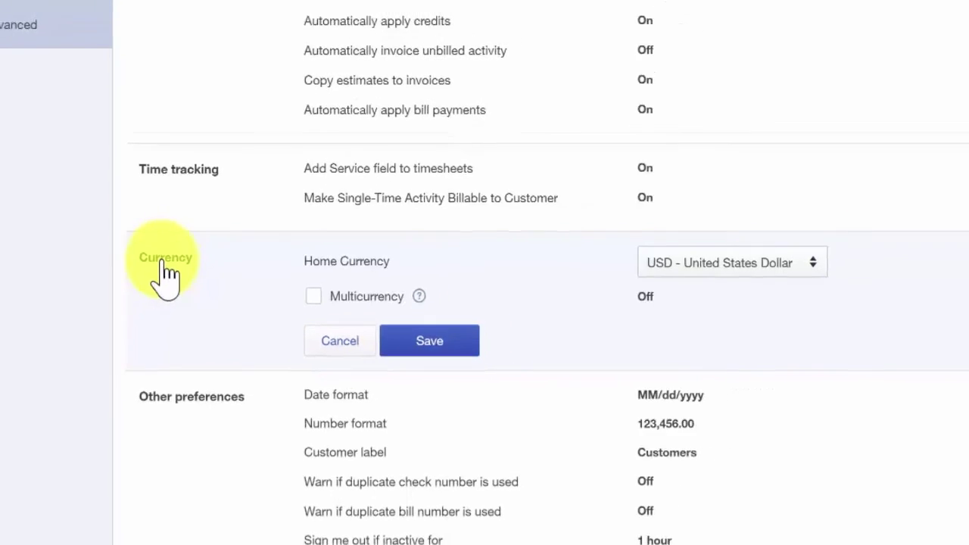
click(439, 333)
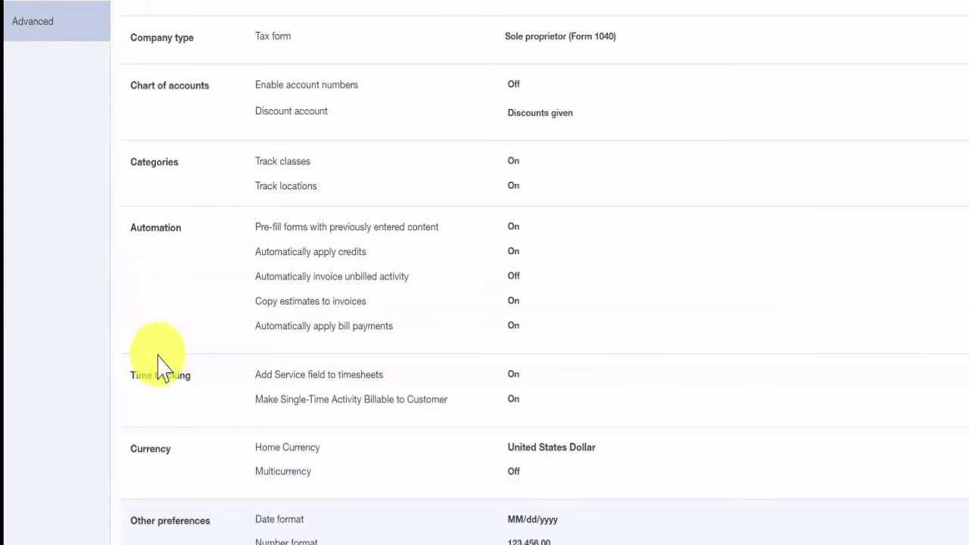
In Other preferences, use number format 123,456.00, enable duplicate check and bill number warnings, keep the inactivity sign-out at 1 hour, and save
scroll(159, 378, down, 5)
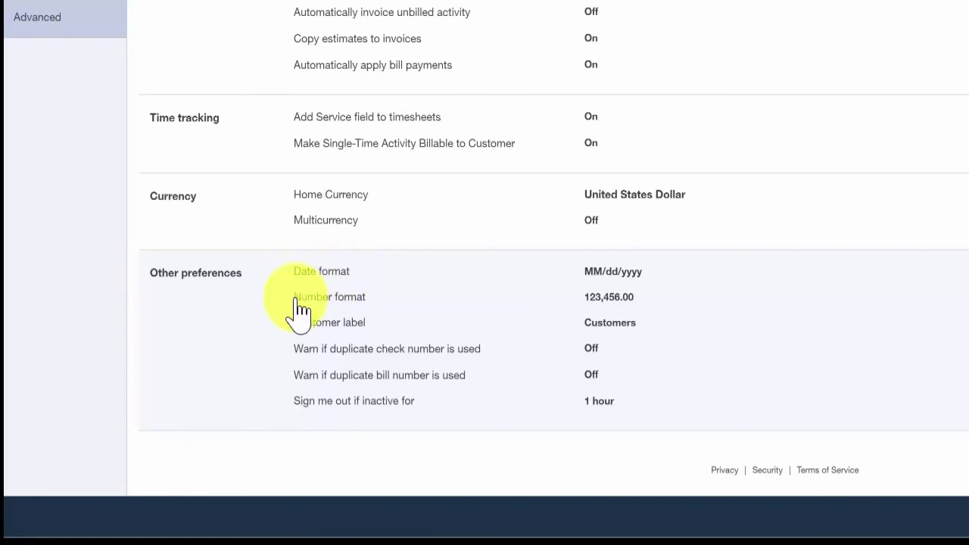
click(363, 311)
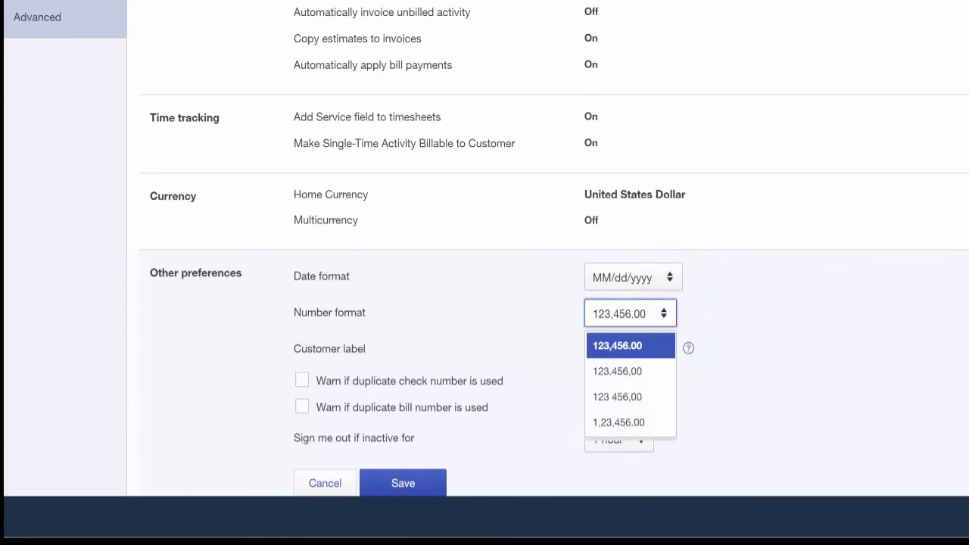
click(666, 341)
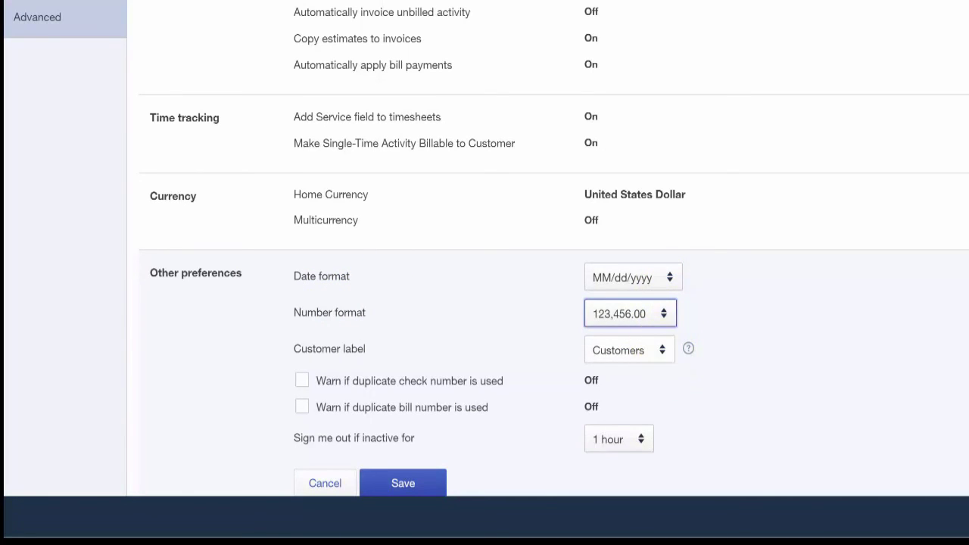
click(658, 352)
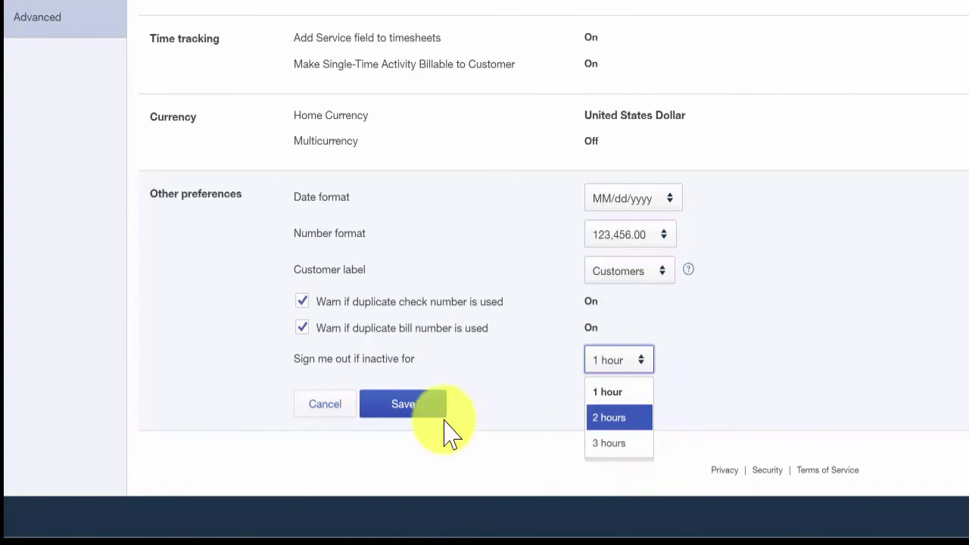
click(416, 413)
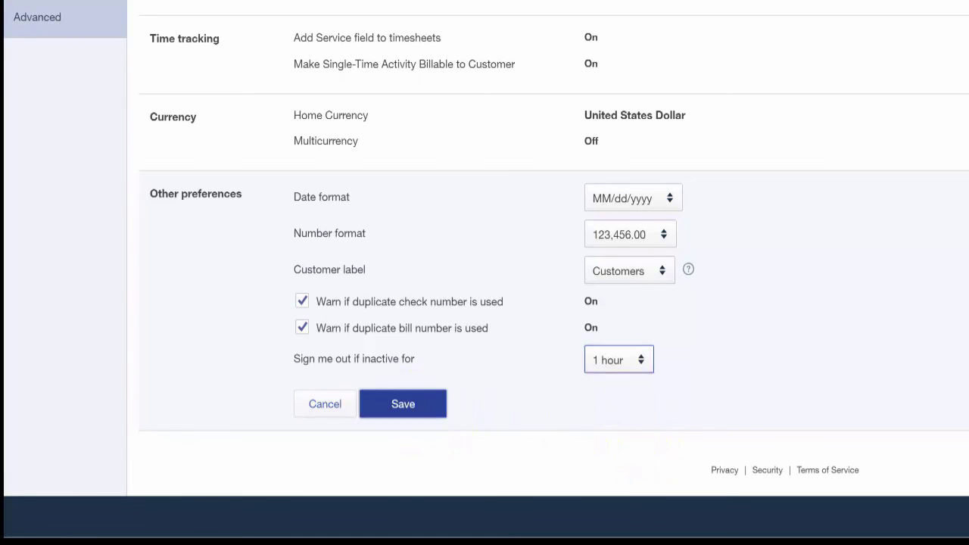
click(443, 401)
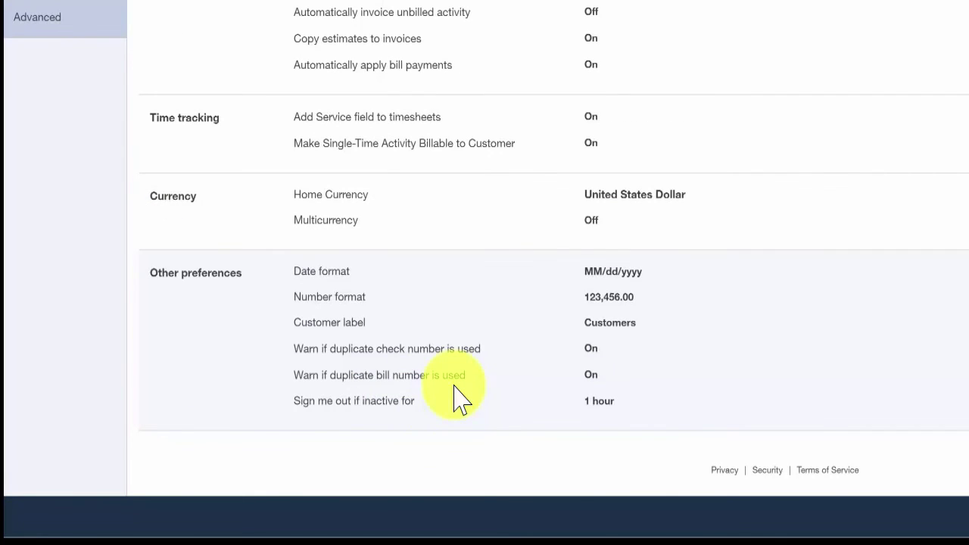